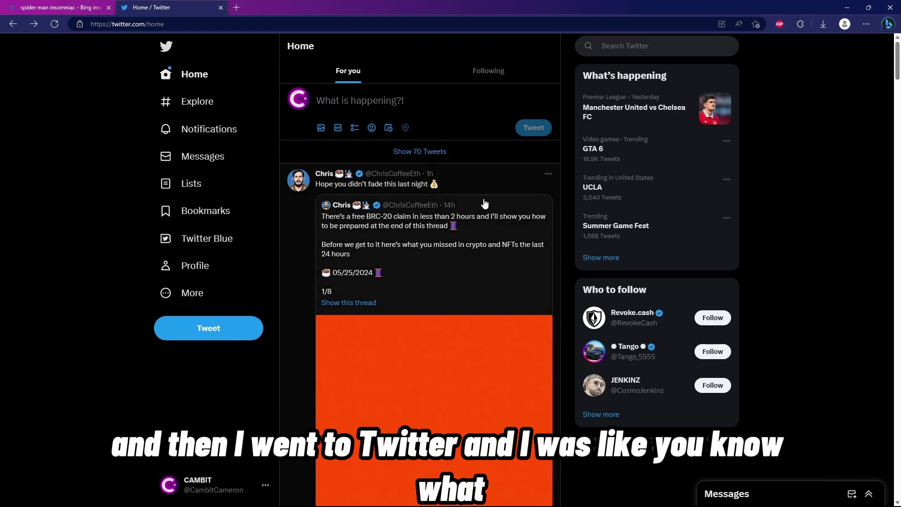
# Go to Photopea's Twitter profile and open its May 24 tweet about the new Magic Replace tool.
pyautogui.click(615, 43)
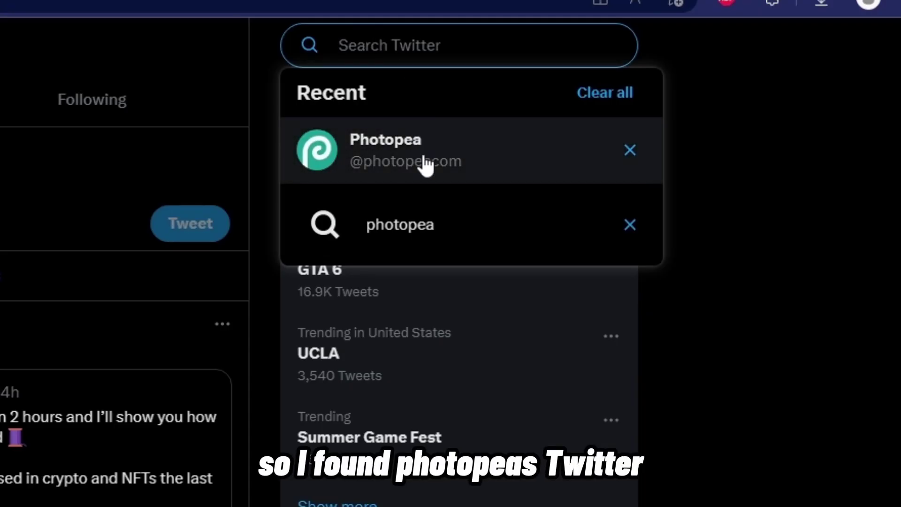
pyautogui.click(425, 162)
pyautogui.scroll(-3, 441, 188)
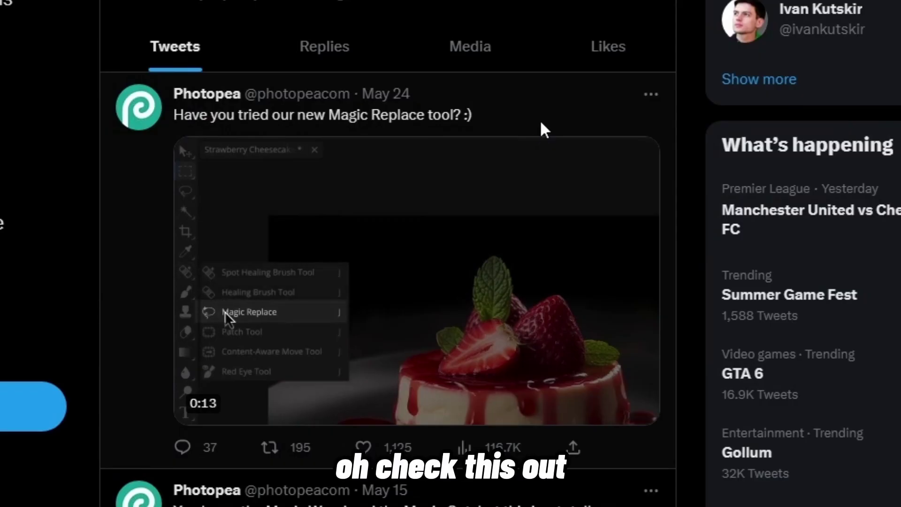
pyautogui.click(493, 191)
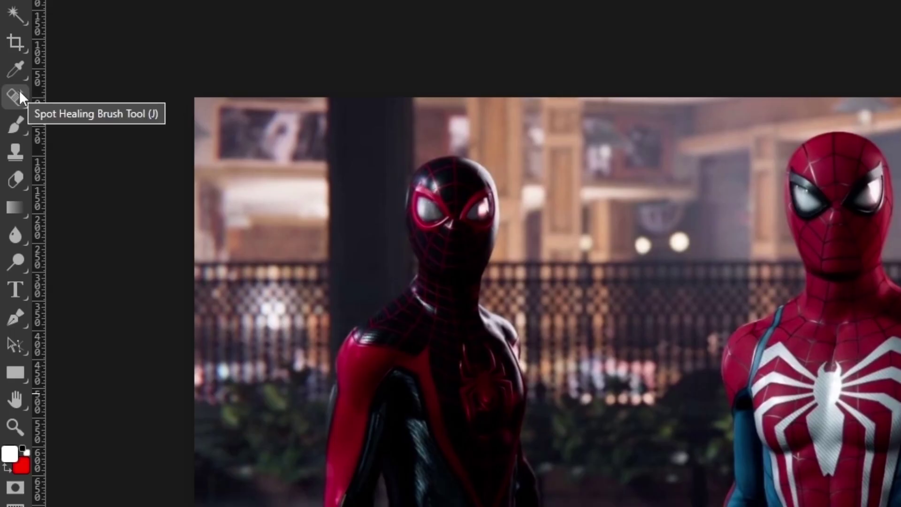
# Select Magic Replace from the Spot Healing Brush flyout in the toolbar.
pyautogui.click(11, 142)
pyautogui.rightClick(18, 97)
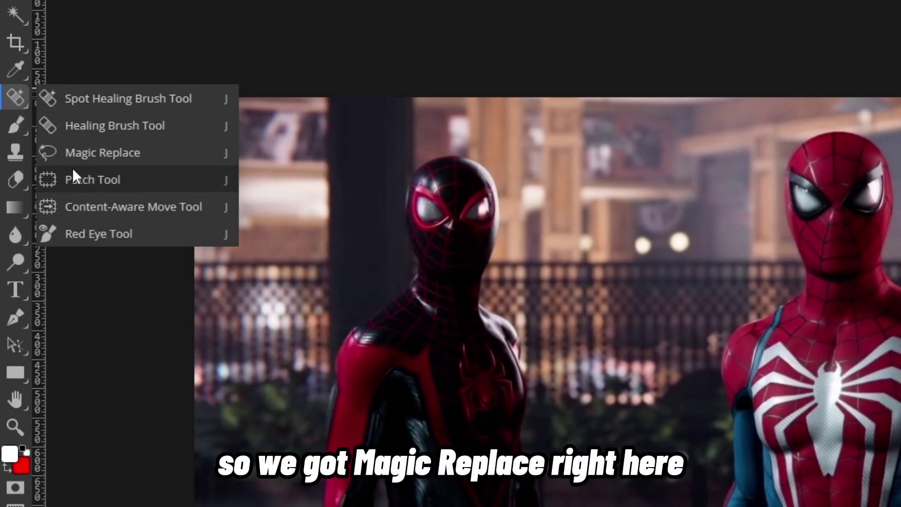
pyautogui.click(139, 152)
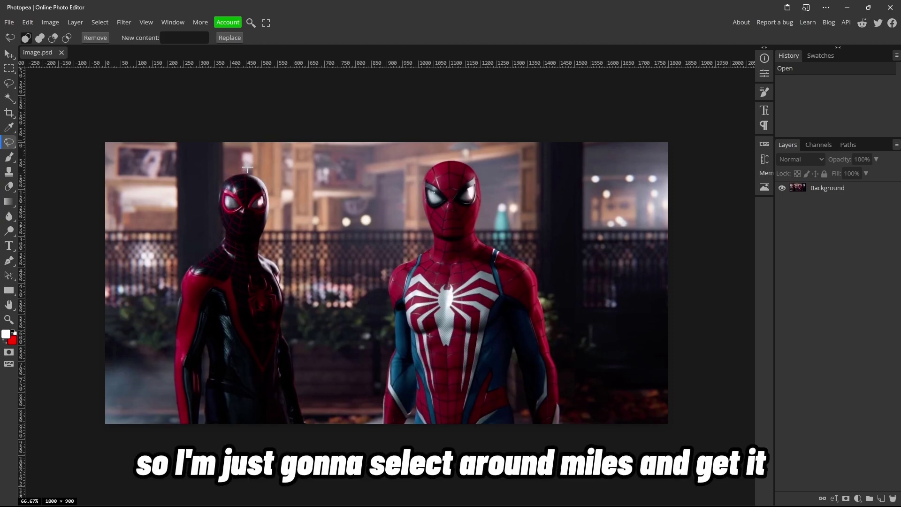
# Lasso the left dark-suited figure and request 'carnage' as new content, dismissing the layer warning.
pyautogui.moveTo(247, 168)
pyautogui.mouseDown()
pyautogui.moveTo(226, 169)
pyautogui.moveTo(212, 181)
pyautogui.moveTo(212, 238)
pyautogui.moveTo(184, 270)
pyautogui.moveTo(173, 302)
pyautogui.moveTo(292, 345)
pyautogui.moveTo(266, 178)
pyautogui.moveTo(246, 167)
pyautogui.mouseUp()
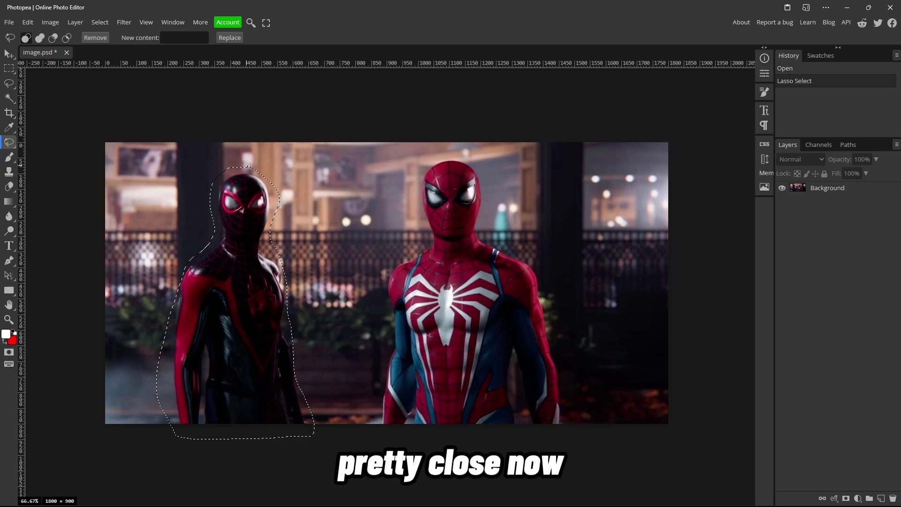
pyautogui.click(176, 38)
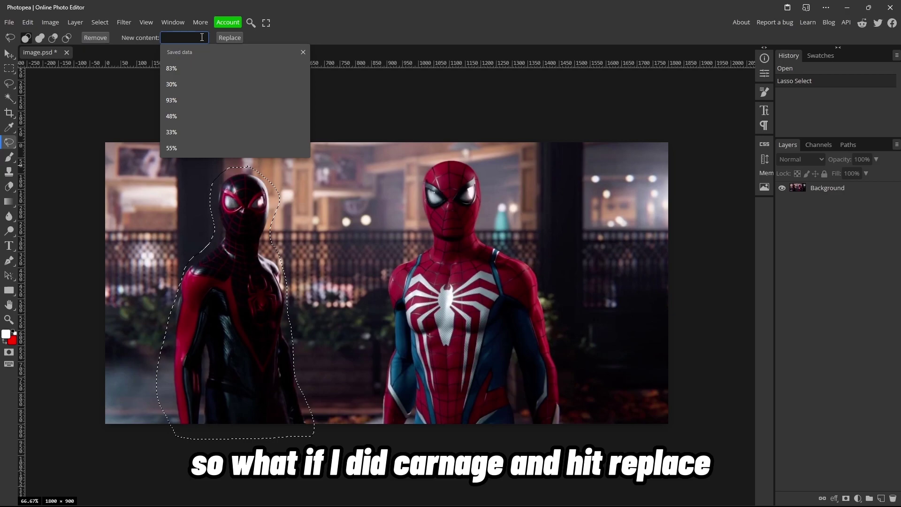
pyautogui.write('carnage')
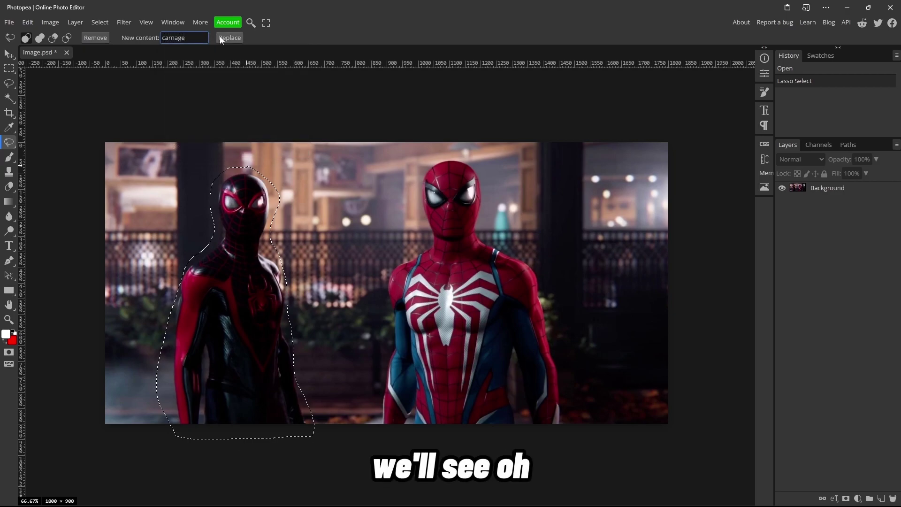
pyautogui.click(221, 38)
pyautogui.click(245, 202)
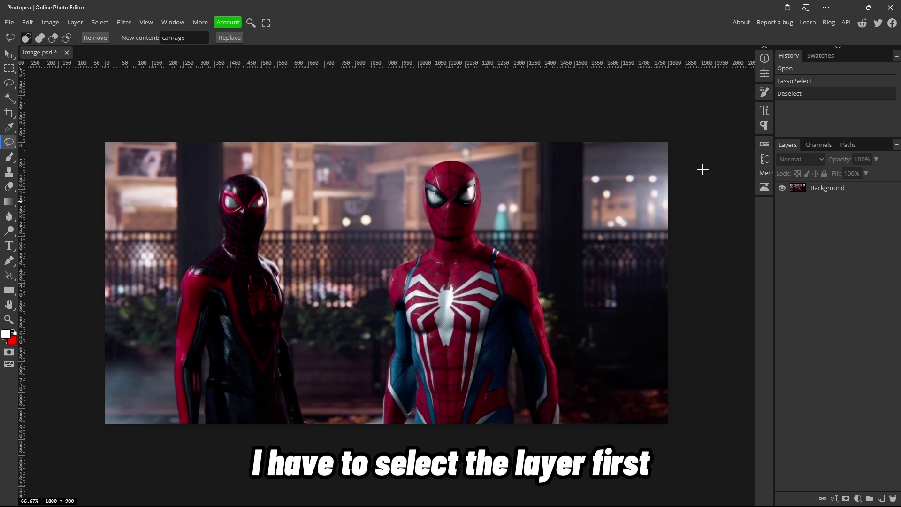
# Restore the outline, target the Background layer, and generate carnage in place of the figure.
pyautogui.hotkey('ctrl', 'z')
pyautogui.click(827, 189)
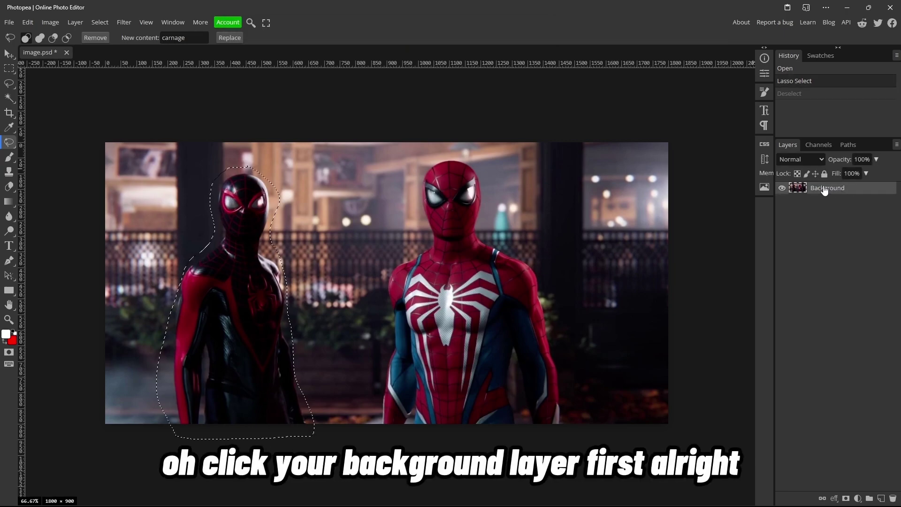
pyautogui.click(231, 35)
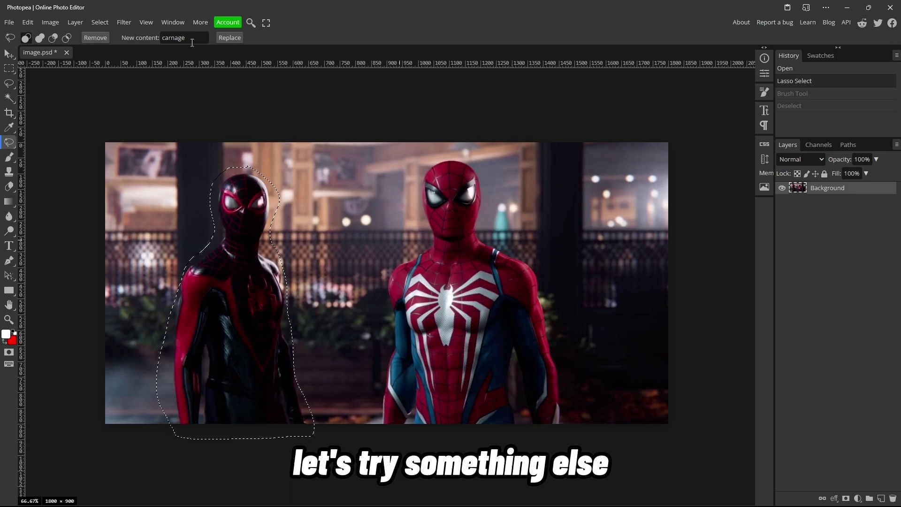
# Change the new content to 'jack black' and generate it over the left figure.
pyautogui.doubleClick(183, 38)
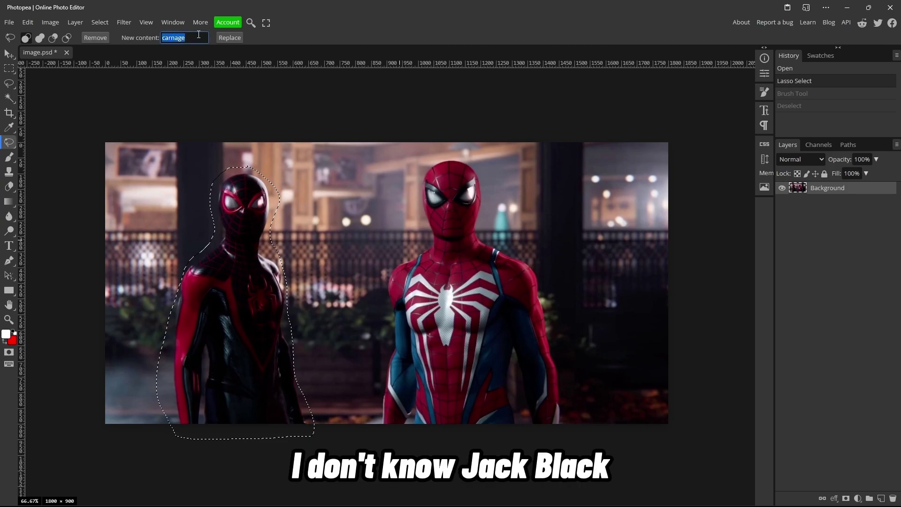
pyautogui.write('jack black')
pyautogui.click(226, 40)
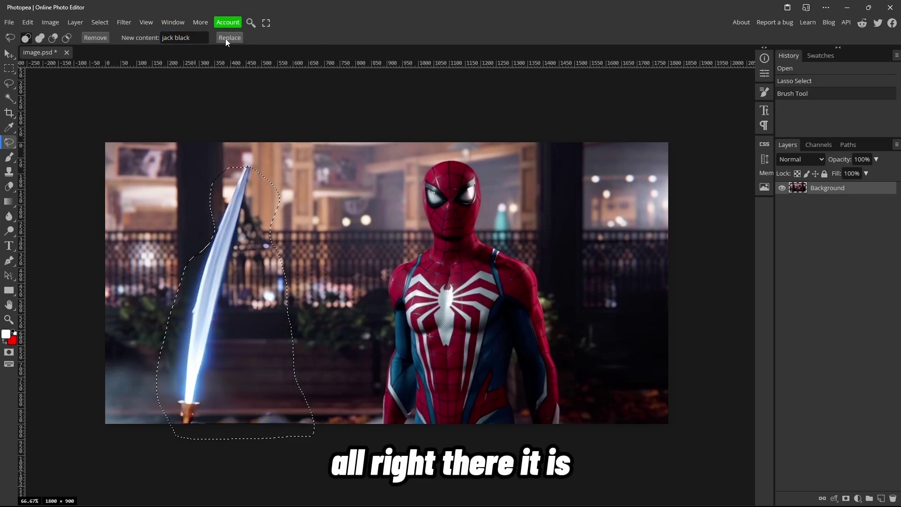
# Undo an accidental Background layer move and the replacement, then clear the selection.
pyautogui.click(11, 56)
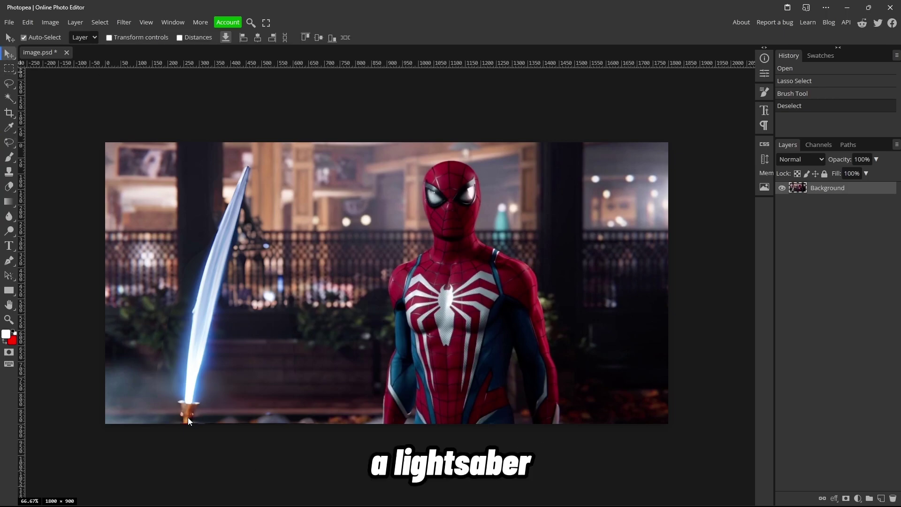
pyautogui.moveTo(187, 417); pyautogui.dragTo(191, 400)
pyautogui.hotkey('ctrl', 'z')
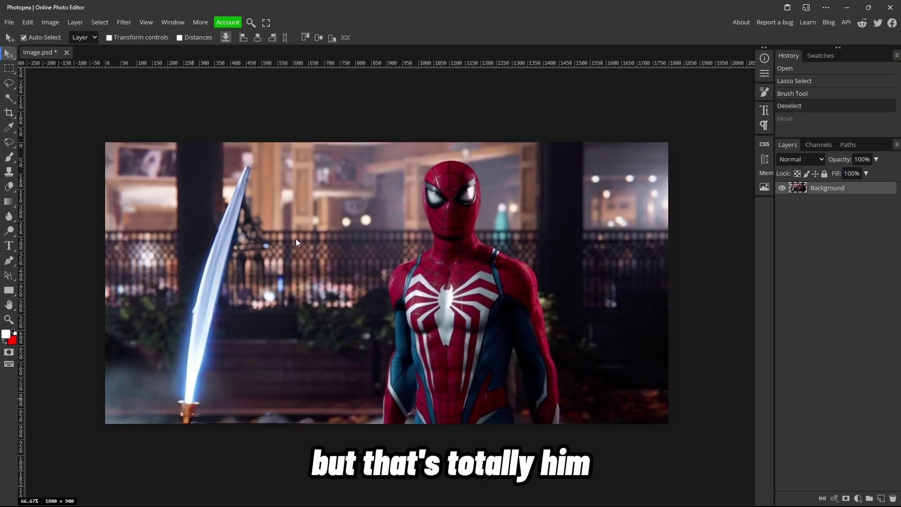
pyautogui.hotkey('ctrl', 'z')
pyautogui.hotkey('ctrl', 'z')
pyautogui.hotkey('ctrl', 'd')
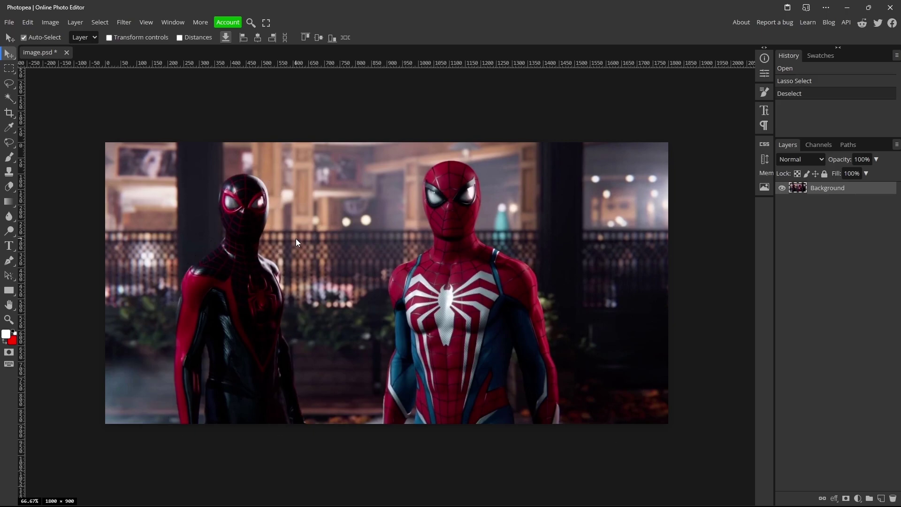
# Zoom in on the figure's head and switch back to Magic Replace.
pyautogui.click(8, 319)
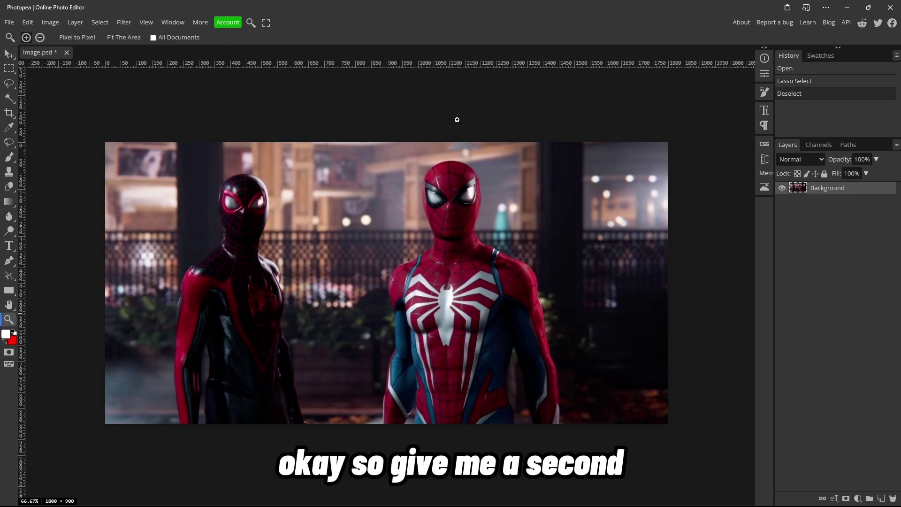
pyautogui.moveTo(457, 120); pyautogui.dragTo(499, 136)
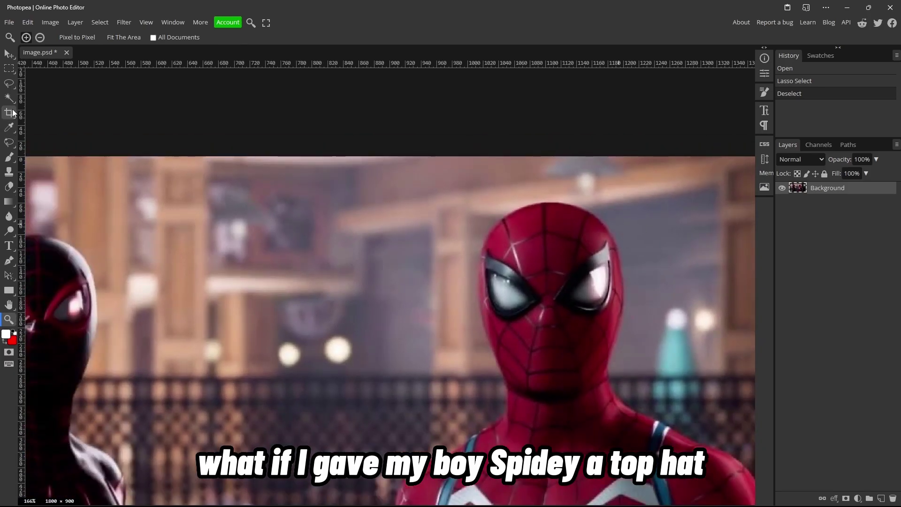
pyautogui.click(9, 142)
pyautogui.click(51, 171)
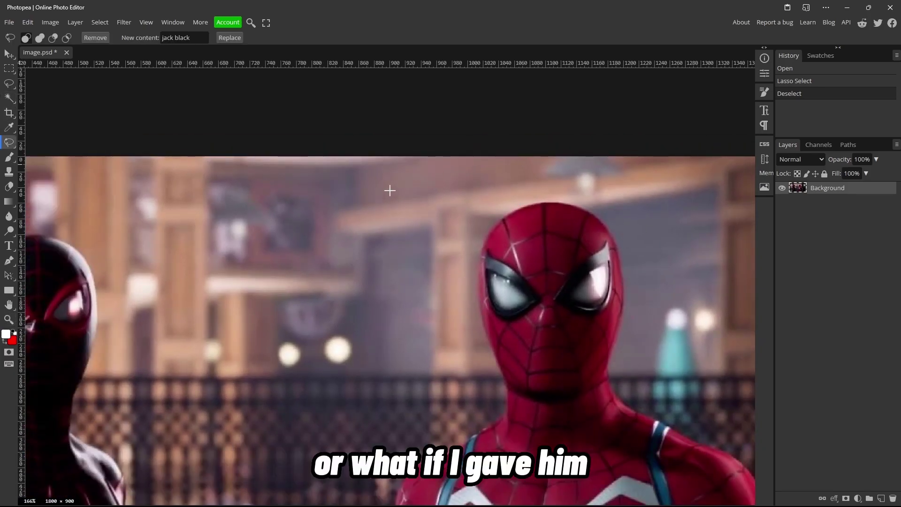
pyautogui.scroll(-2, 45, 284)
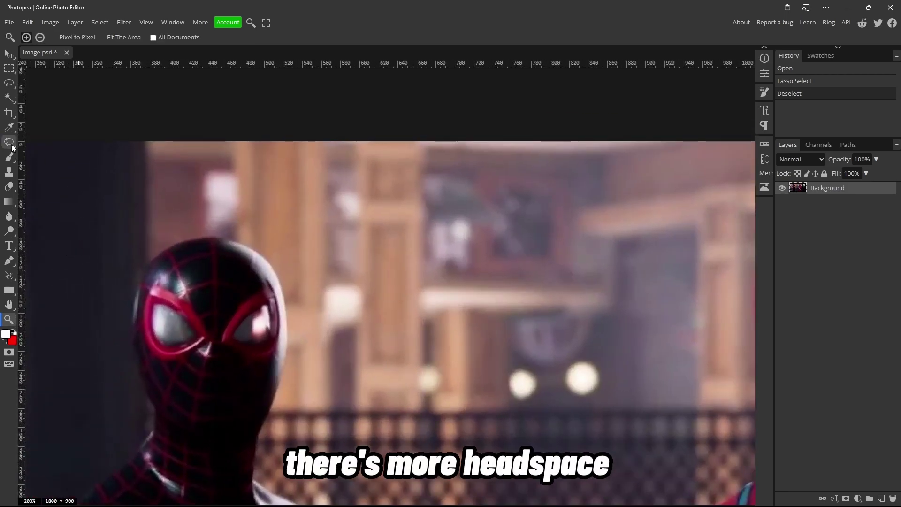
# Outline the top of the figure's head and replace it with a 'hat'.
pyautogui.click(12, 147)
pyautogui.moveTo(138, 141)
pyautogui.mouseDown()
pyautogui.moveTo(151, 258)
pyautogui.moveTo(298, 258)
pyautogui.moveTo(248, 151)
pyautogui.moveTo(109, 151)
pyautogui.mouseUp()
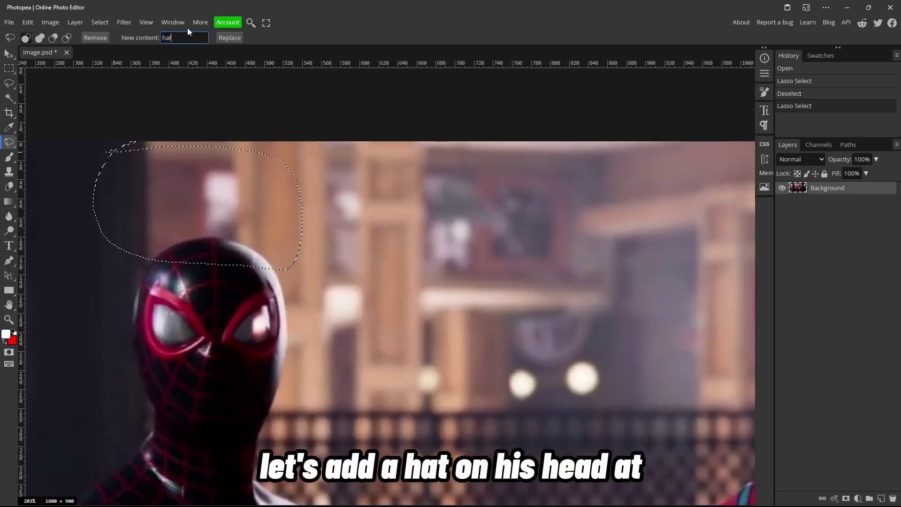
pyautogui.tripleClick(185, 38)
pyautogui.write('hat')
pyautogui.click(224, 38)
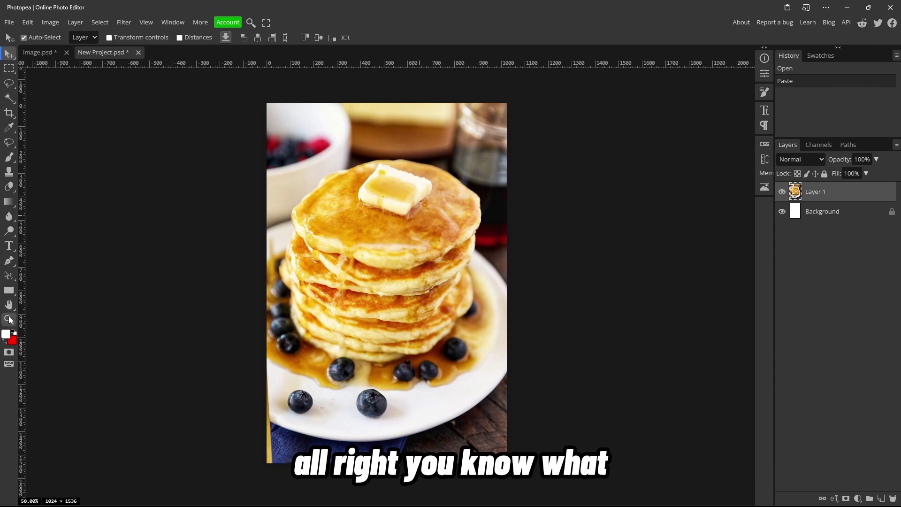
# Zoom in on the pancake stack and replace the butter pat using the 'Olive' prompt.
pyautogui.click(9, 319)
pyautogui.scroll(2, 400, 175)
pyautogui.scroll(-3, 354, 169)
pyautogui.scroll(5, 354, 169)
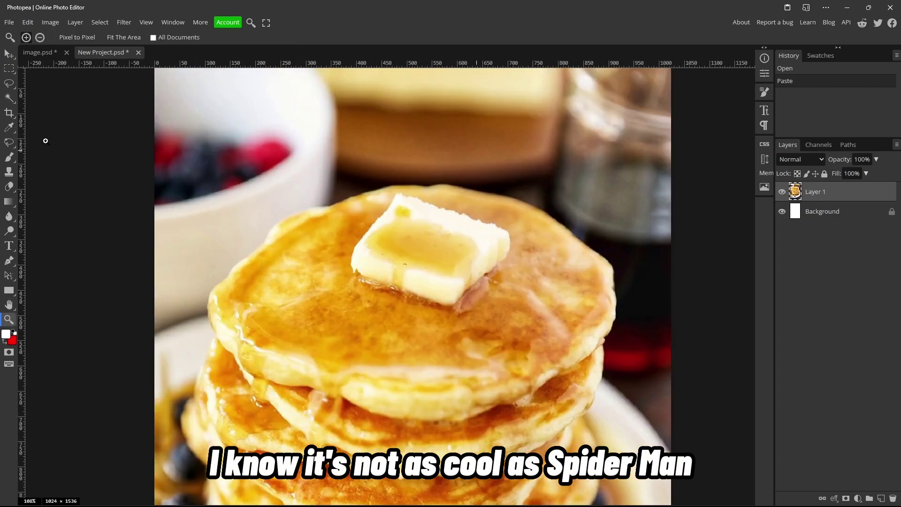
pyautogui.scroll(-2, 417, 170)
pyautogui.click(8, 143)
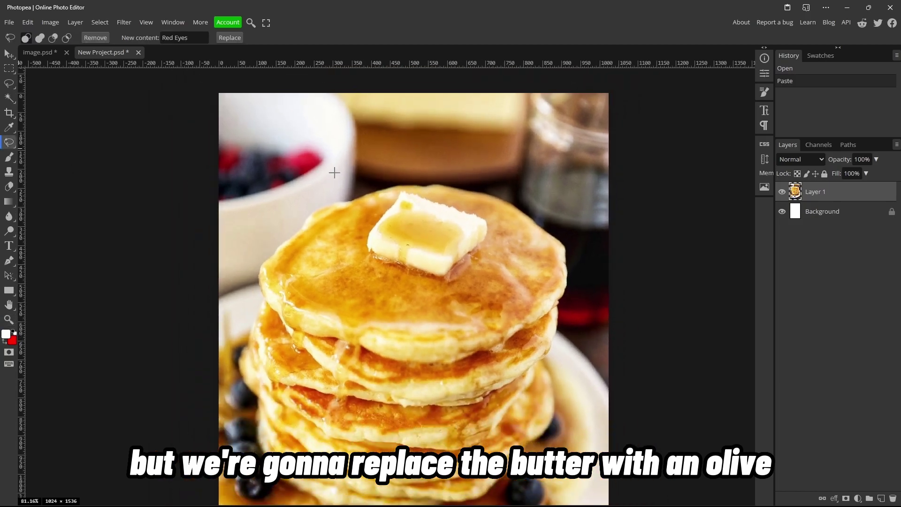
pyautogui.rightClick(18, 141)
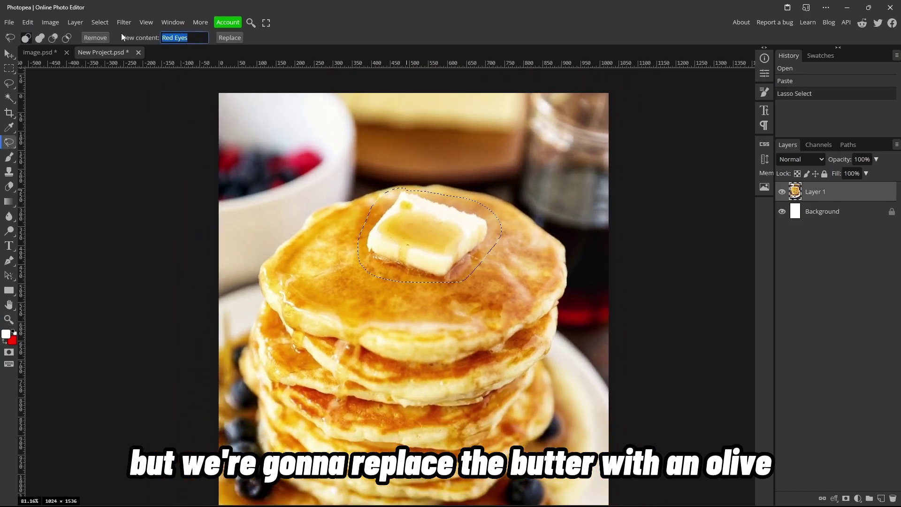
pyautogui.click(230, 38)
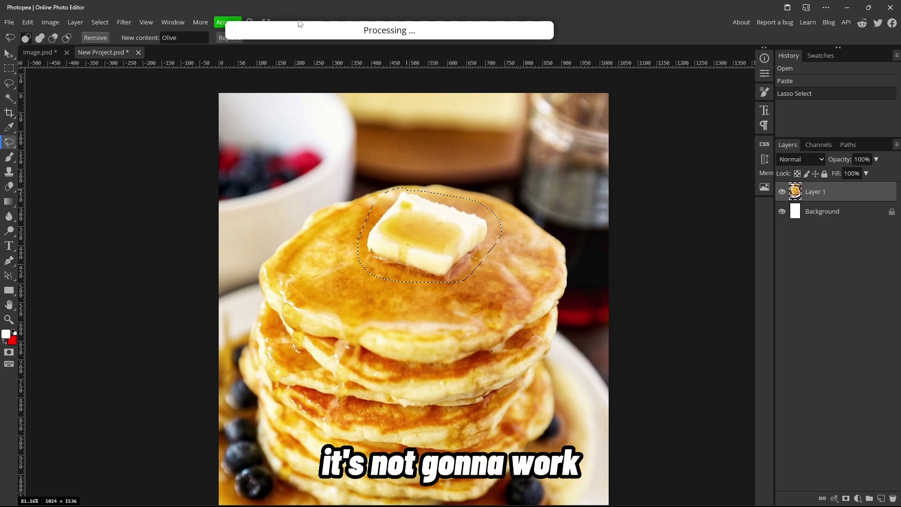
pyautogui.scroll(-2, 333, 341)
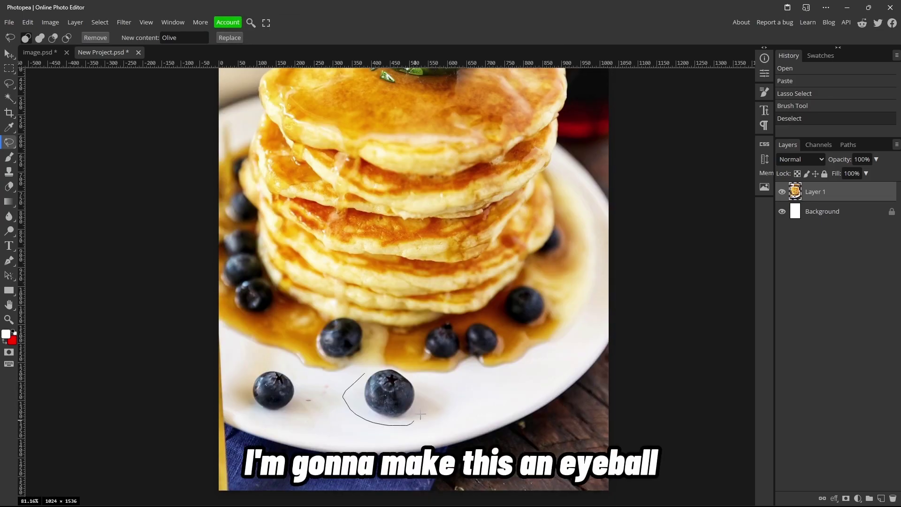
# Replace two blueberries on the plate with an 'Eyeball' and a 'steak', then zoom out.
pyautogui.moveTo(414, 420)
pyautogui.mouseDown()
pyautogui.moveTo(424, 386)
pyautogui.moveTo(406, 365)
pyautogui.moveTo(359, 365)
pyautogui.mouseUp()
pyautogui.write('Eyeball')
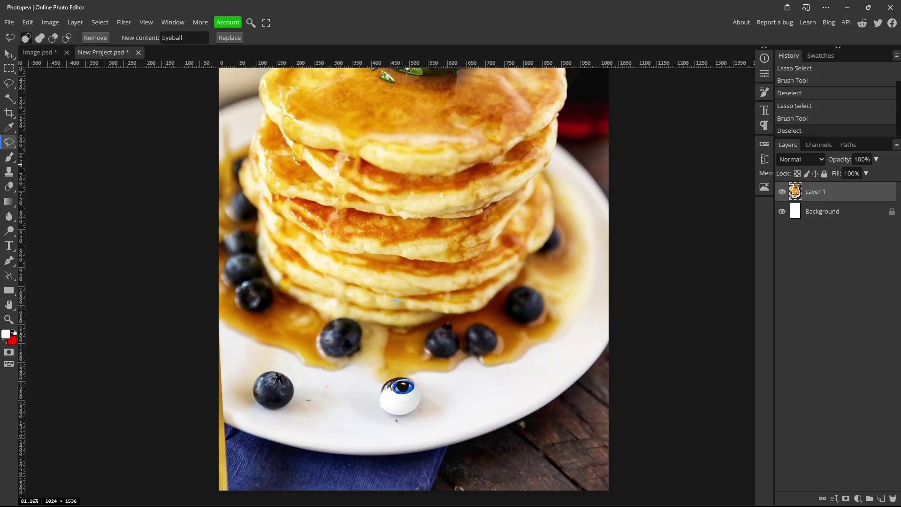
pyautogui.moveTo(253, 375)
pyautogui.mouseDown()
pyautogui.moveTo(251, 416)
pyautogui.moveTo(291, 410)
pyautogui.moveTo(272, 367)
pyautogui.mouseUp()
pyautogui.doubleClick(166, 39)
pyautogui.scroll(4, 334, 300)
pyautogui.scroll(-3, 334, 299)
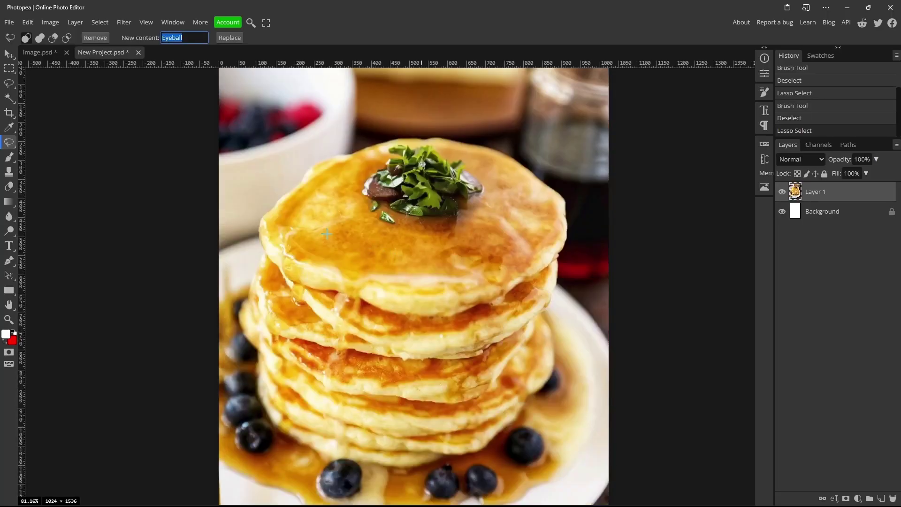
pyautogui.scroll(2, 335, 299)
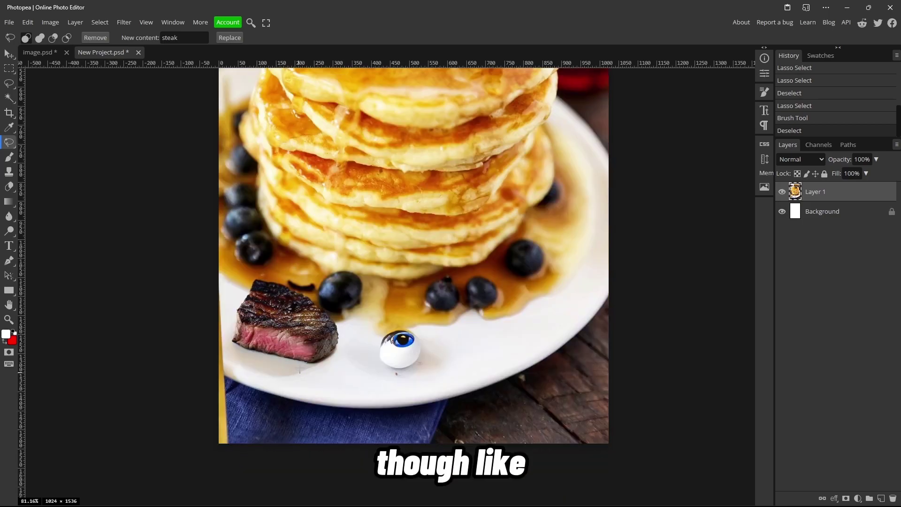
pyautogui.scroll(4, 313, 304)
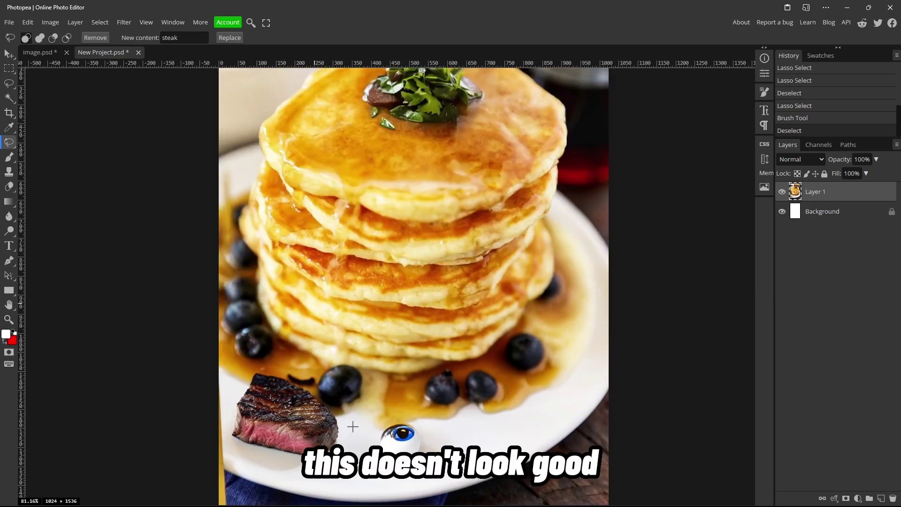
pyautogui.scroll(-2, 353, 426)
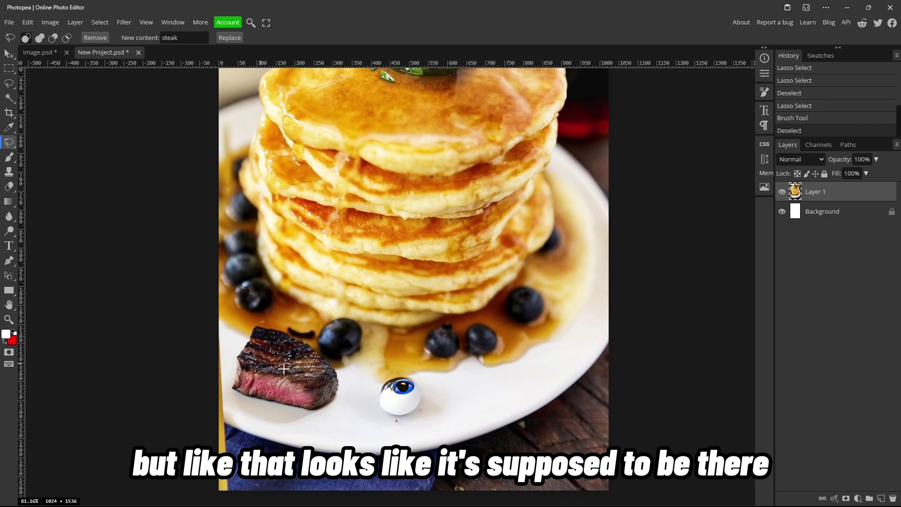
pyautogui.click(9, 319)
pyautogui.scroll(-3, 240, 294)
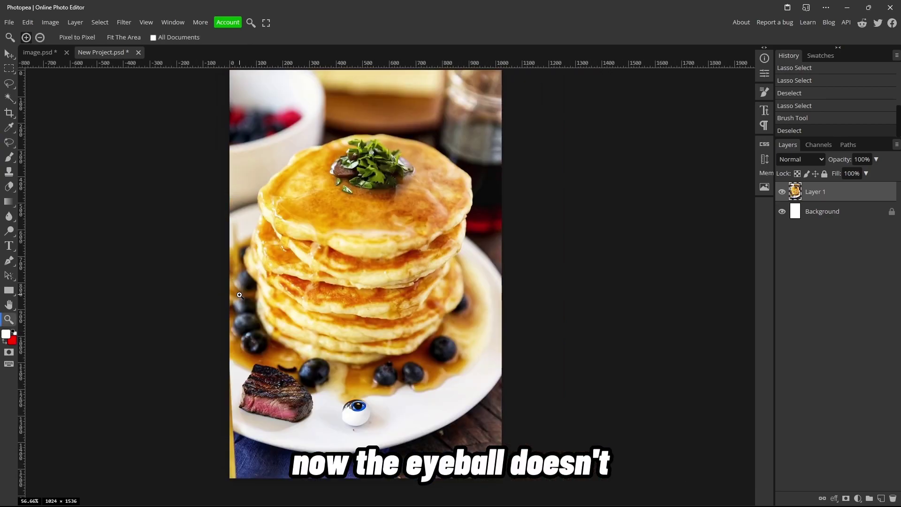
# Try Healing Brush and Spot Healing Brush, then return to Magic Replace and outline the top pancake.
pyautogui.click(12, 147)
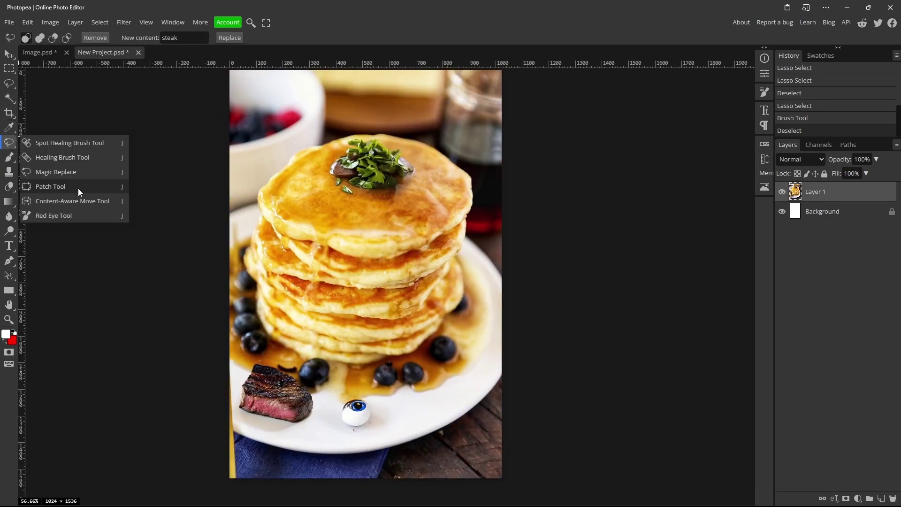
pyautogui.click(66, 159)
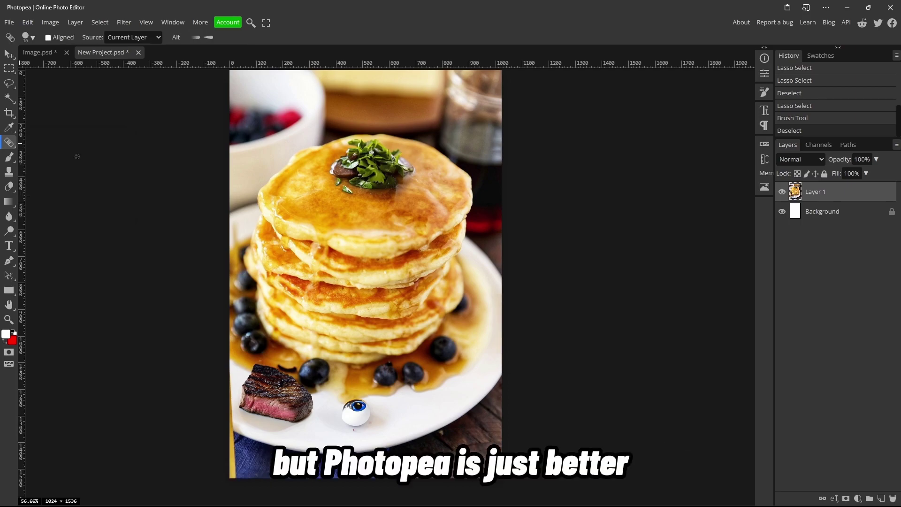
pyautogui.click(13, 145)
pyautogui.click(70, 143)
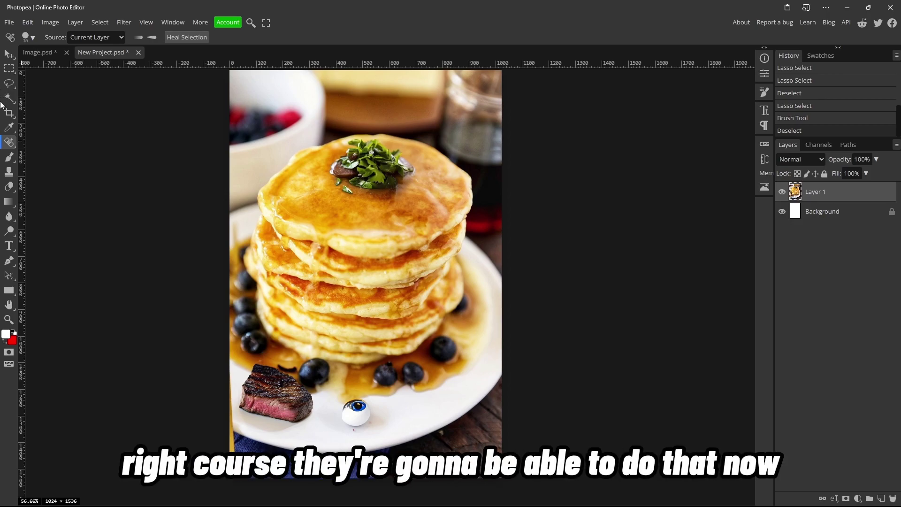
pyautogui.click(14, 140)
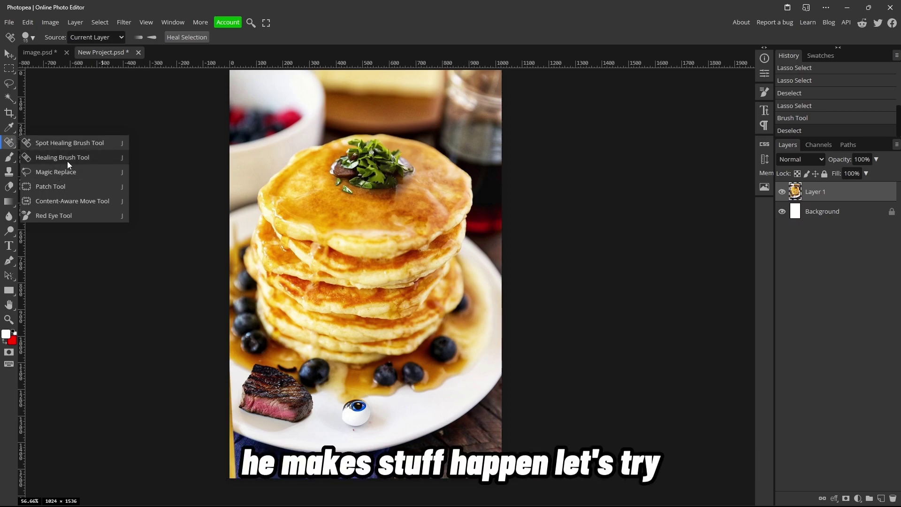
pyautogui.click(55, 172)
pyautogui.scroll(2, 357, 180)
pyautogui.moveTo(345, 188)
pyautogui.mouseDown()
pyautogui.moveTo(296, 210)
pyautogui.moveTo(289, 248)
pyautogui.moveTo(308, 278)
pyautogui.moveTo(414, 283)
pyautogui.moveTo(448, 264)
pyautogui.moveTo(462, 245)
pyautogui.moveTo(454, 221)
pyautogui.moveTo(437, 205)
pyautogui.moveTo(378, 184)
pyautogui.mouseUp()
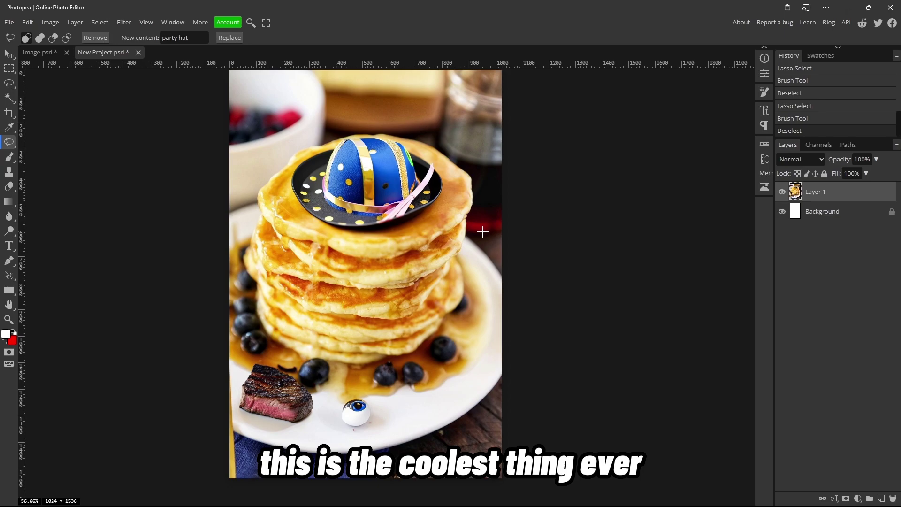
# Scroll the view to review the party hat atop the pancakes and the plate.
pyautogui.scroll(-2, 483, 231)
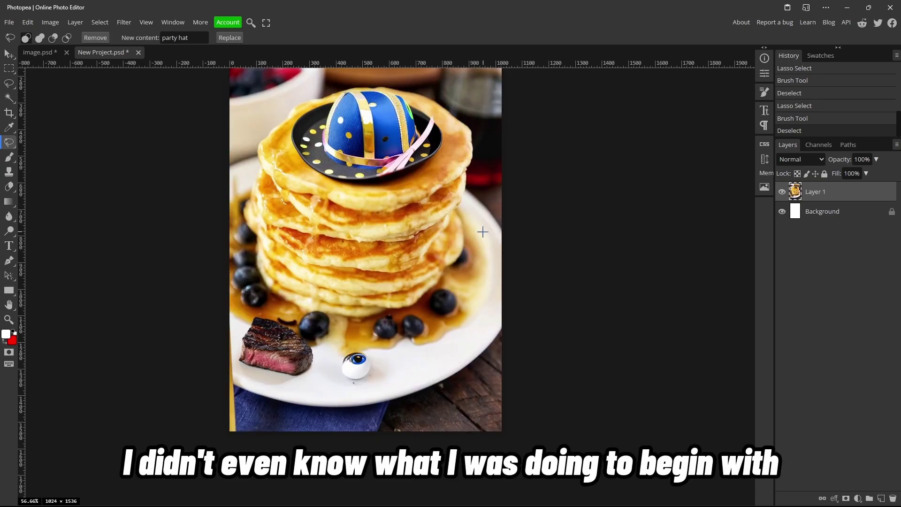
pyautogui.scroll(2, 482, 232)
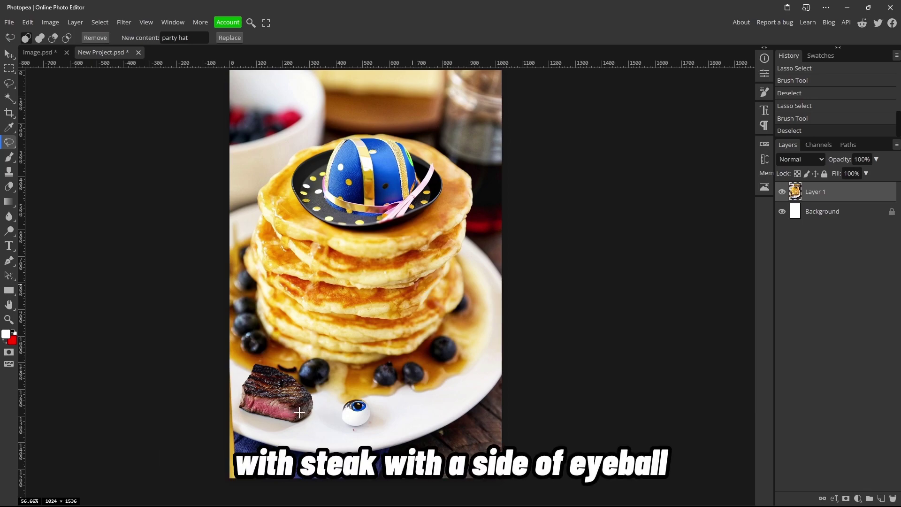
pyautogui.scroll(2, 366, 415)
pyautogui.scroll(-2, 377, 411)
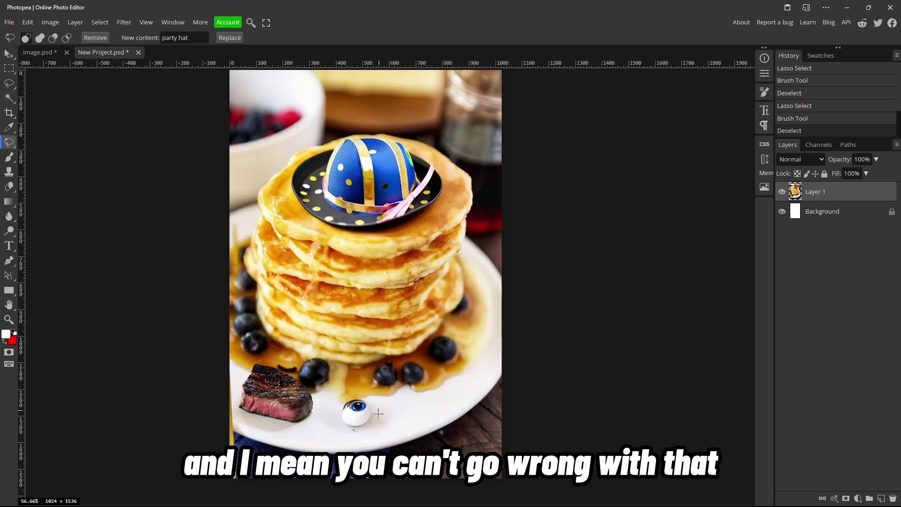